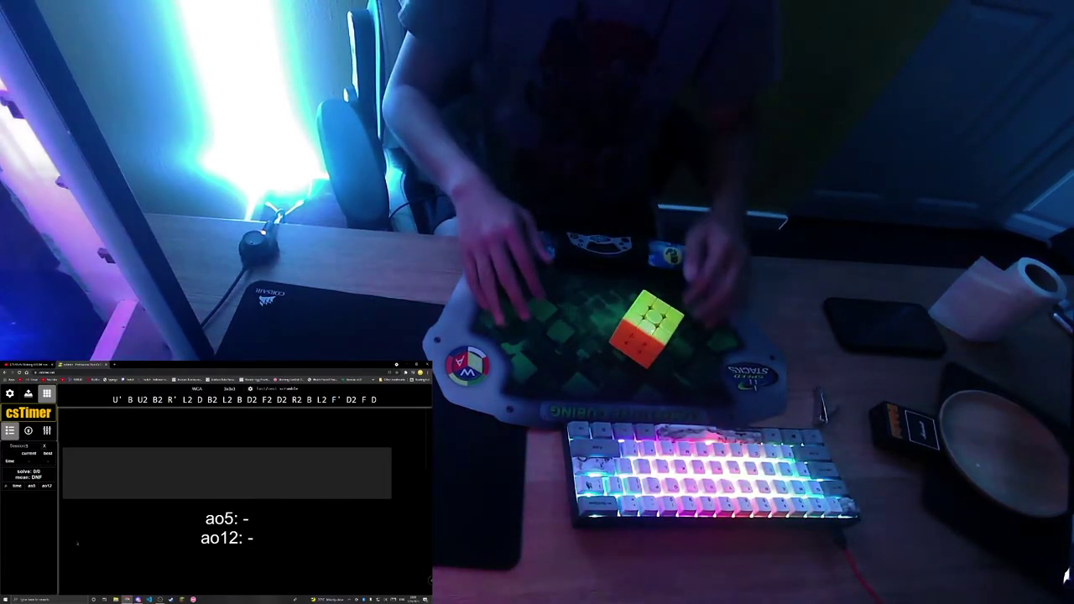
text(19)
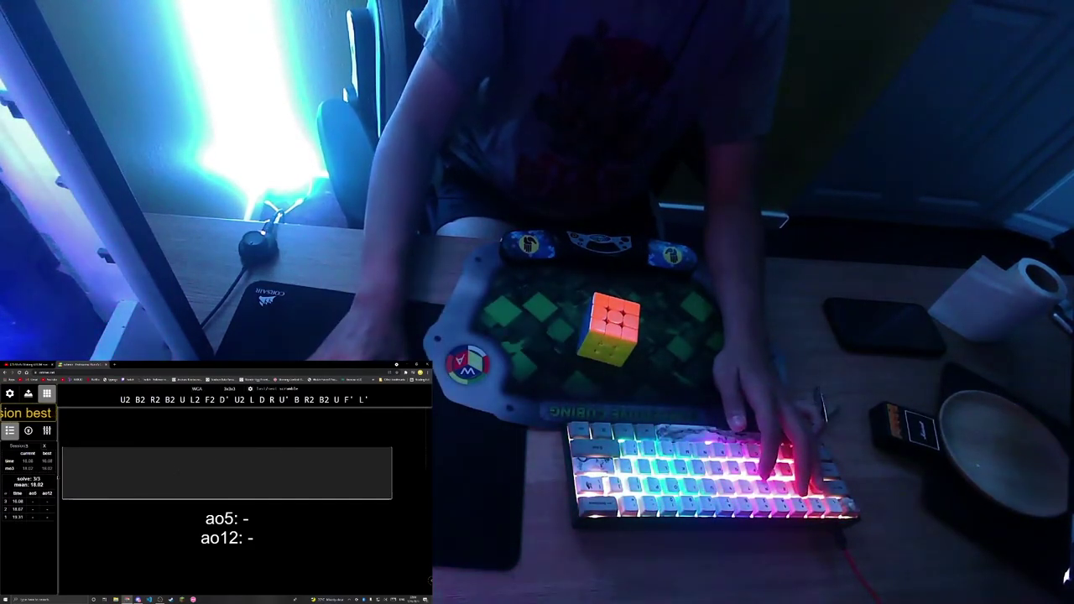
click(19, 501)
click(143, 552)
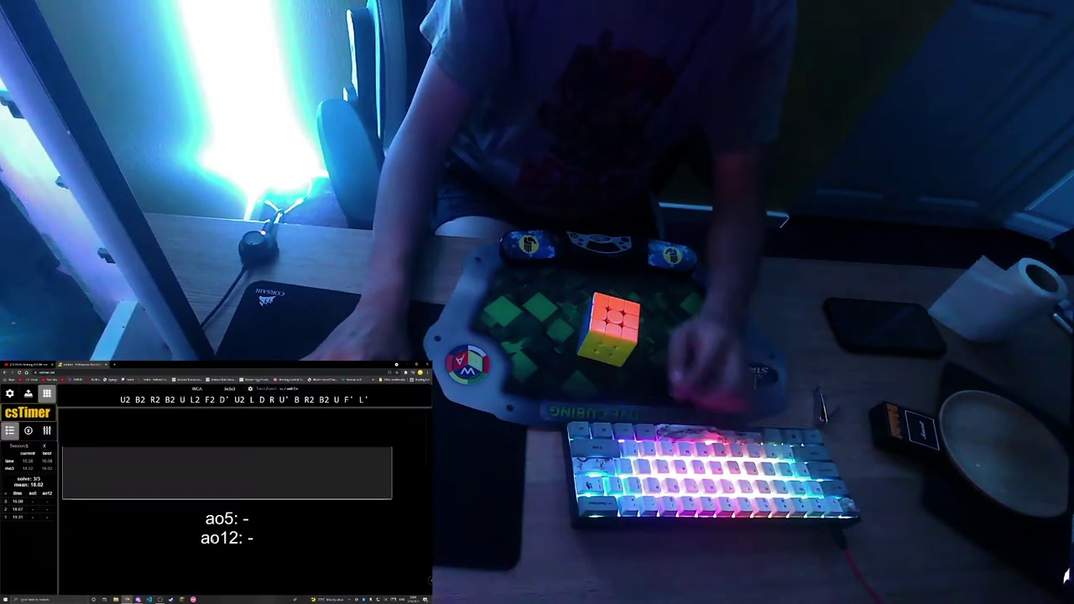